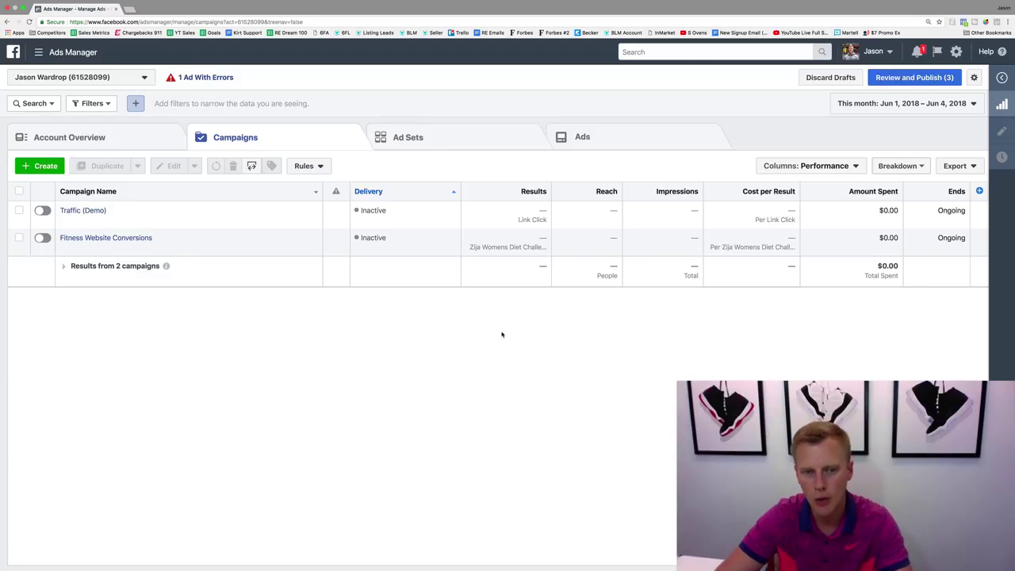
Step: Start a fresh campaign, discarding the unfinished draft, with Traffic as the objective
left_click(32, 169)
left_click(616, 406)
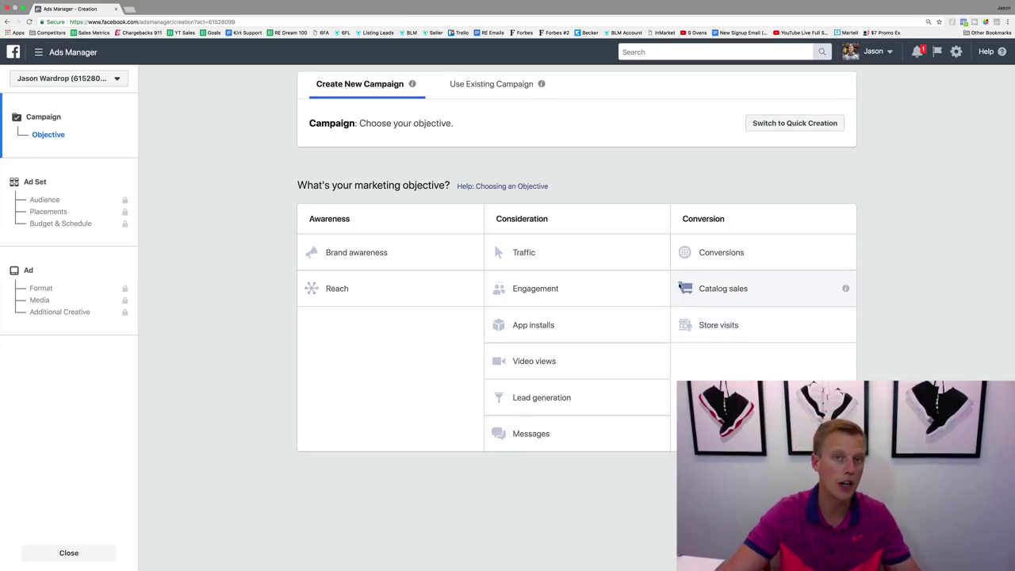
mouse_move(577, 252)
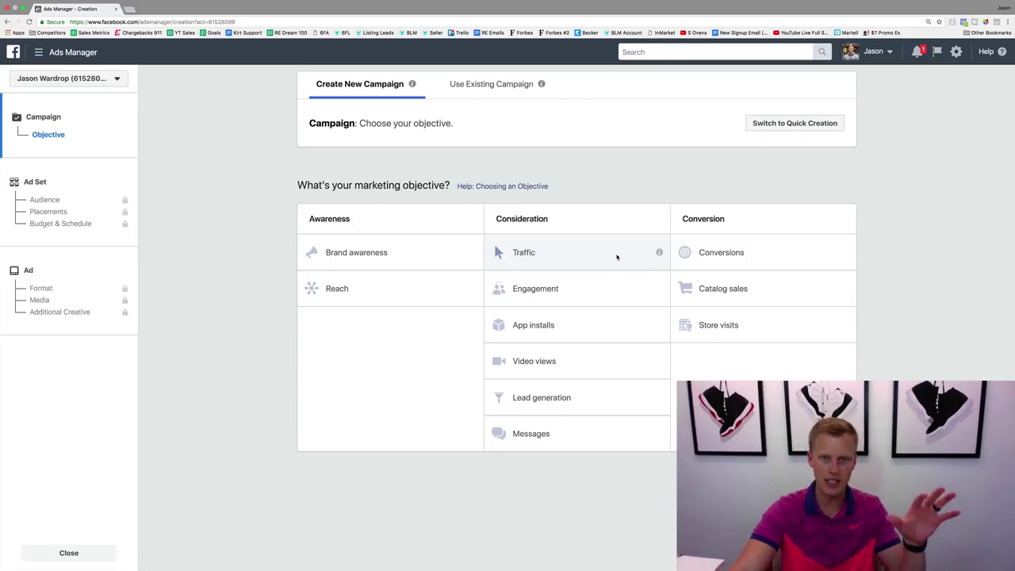
left_click(551, 252)
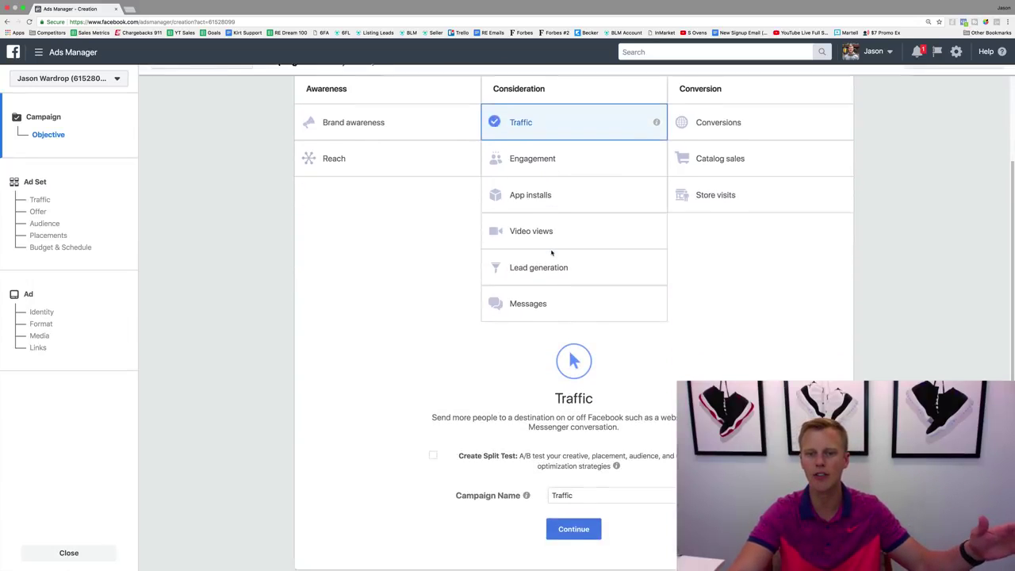
Step: Continue to the 'US - 18+' ad set and scroll past Audience to Placements
left_click(573, 479)
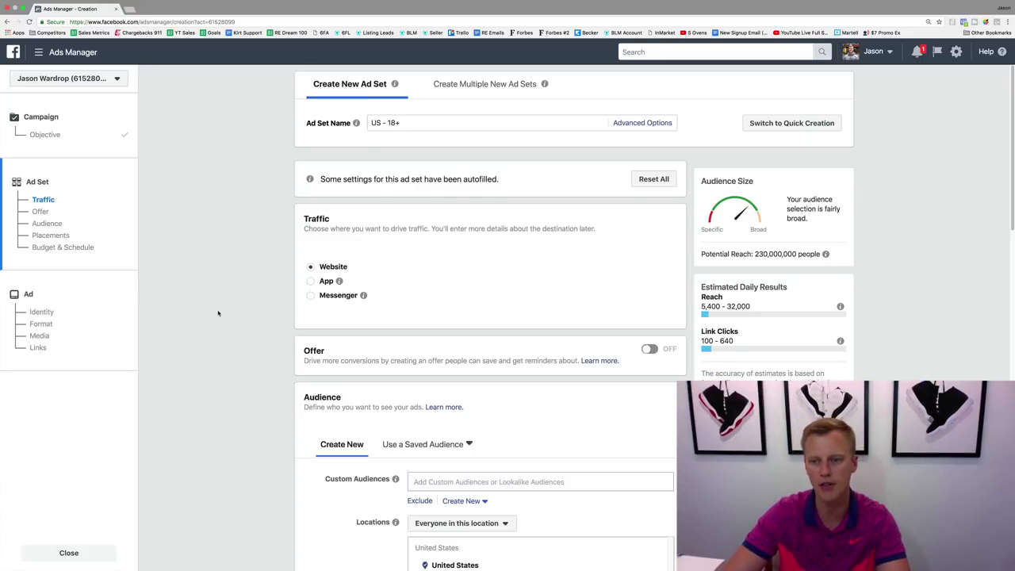
scroll(218, 313, "down", 3)
scroll(219, 313, "down", 1)
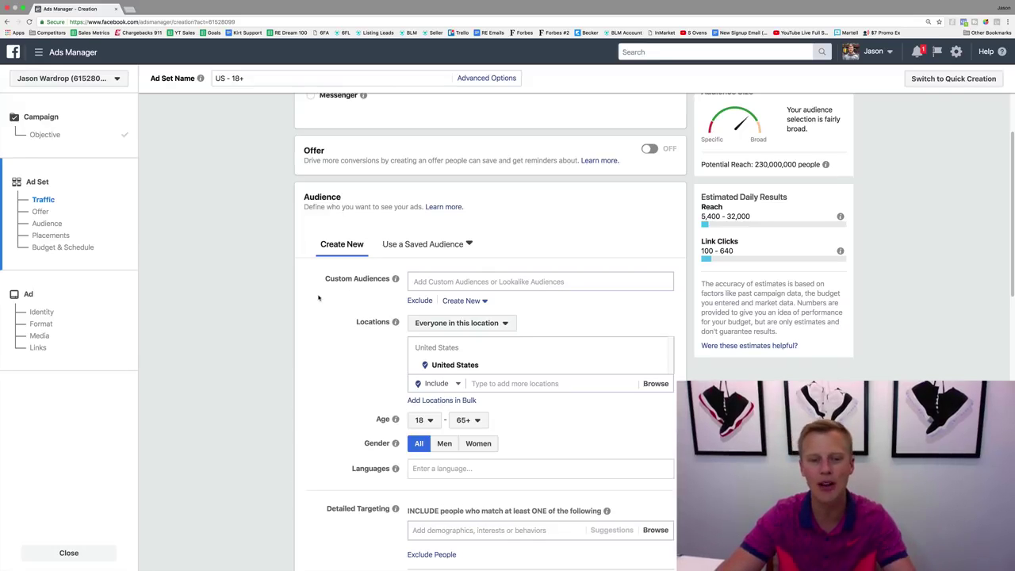
scroll(328, 295, "down", 4)
scroll(328, 294, "down", 6)
scroll(341, 262, "down", 3)
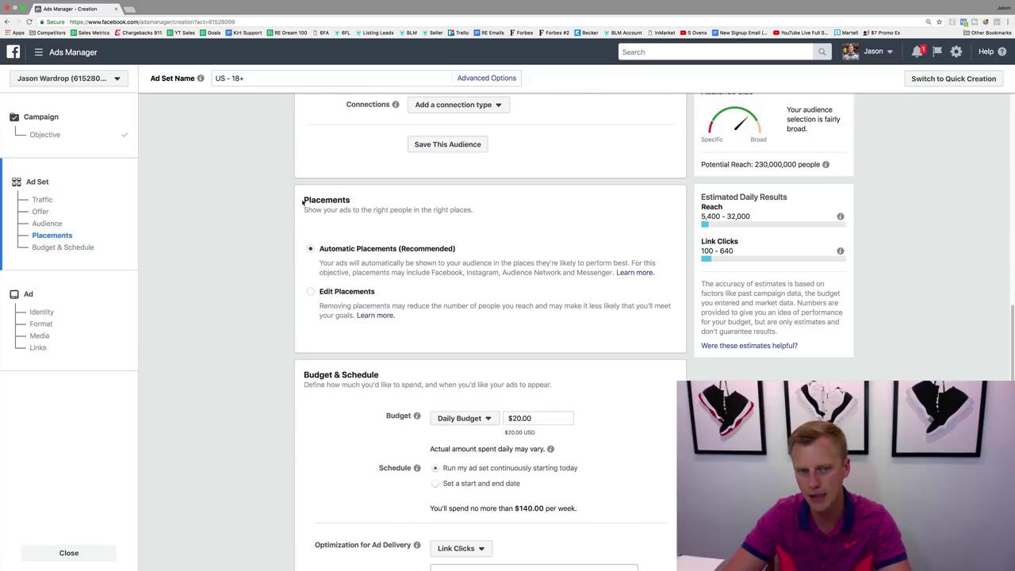
left_click_drag(303, 200, 354, 200)
left_click(355, 204)
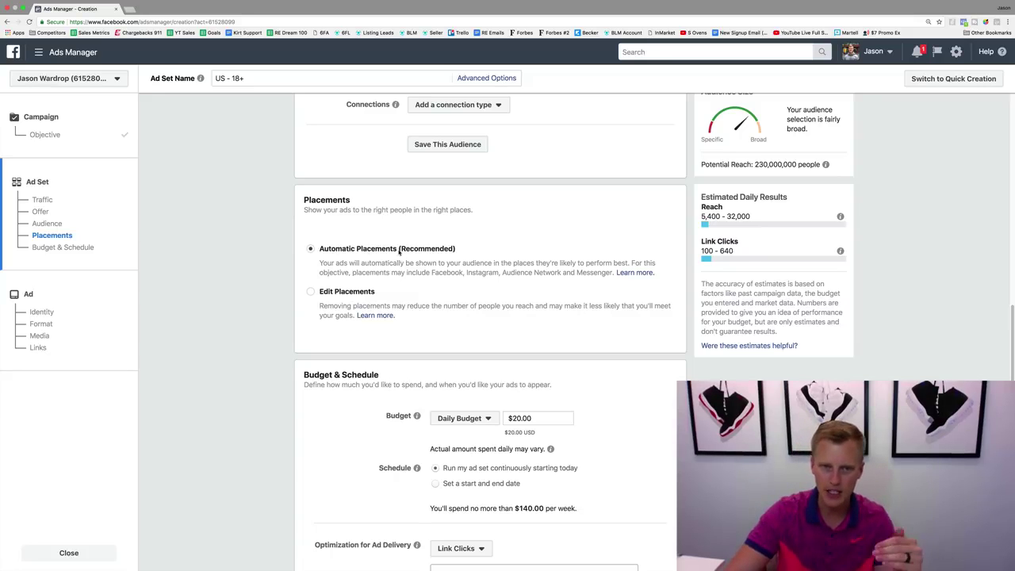
left_click_drag(399, 248, 462, 249)
left_click(463, 249)
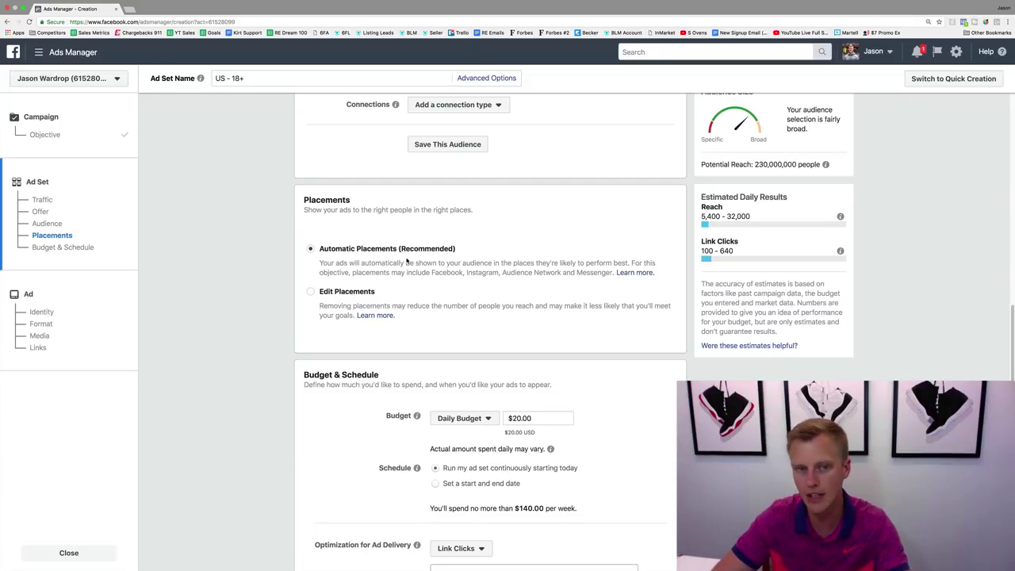
Step: Choose Edit Placements and uncheck Messenger, Audience Network, Instagram, Instant Articles and Marketplace
left_click(309, 293)
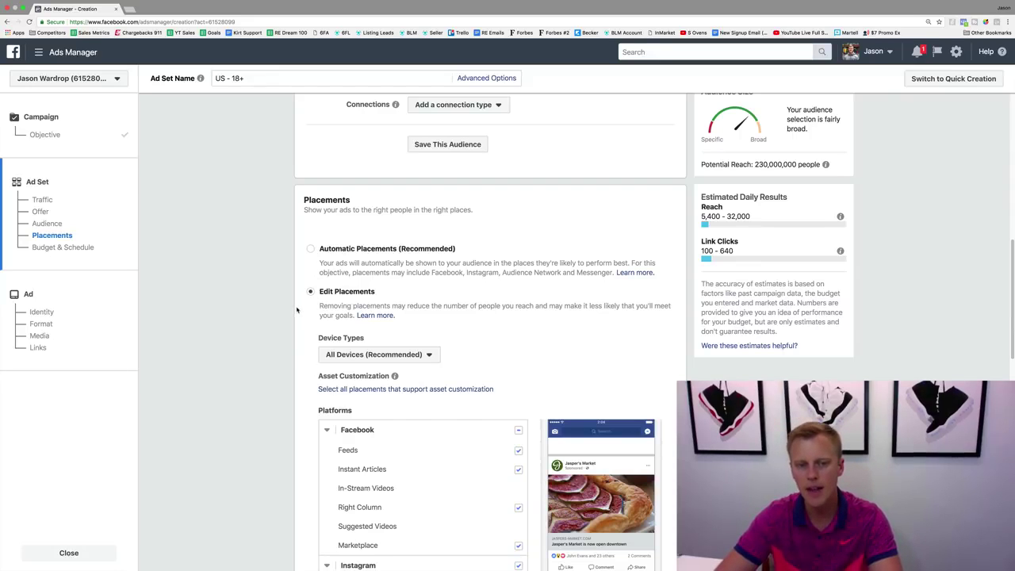
scroll(297, 310, "down", 3)
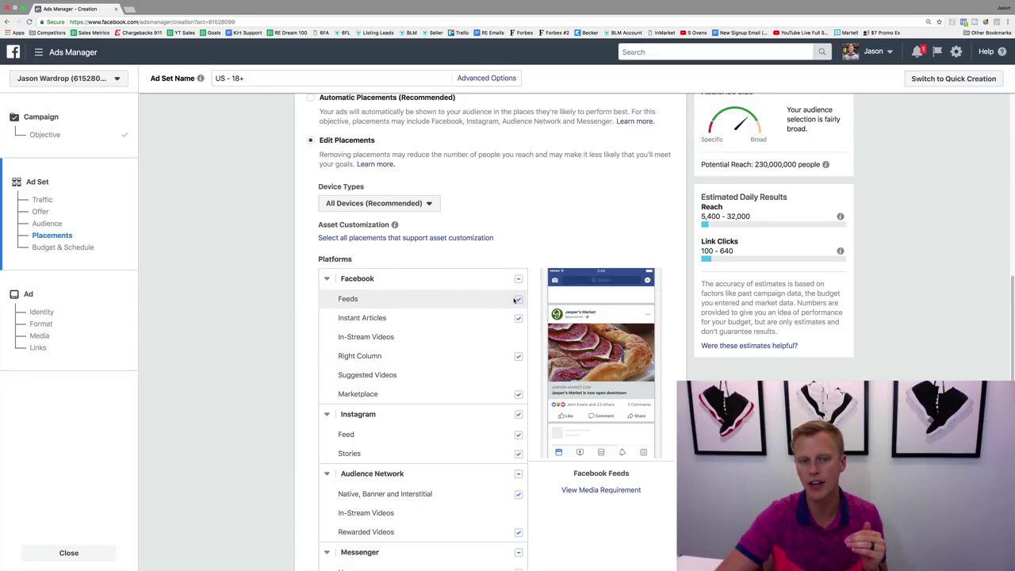
scroll(516, 297, "down", 1)
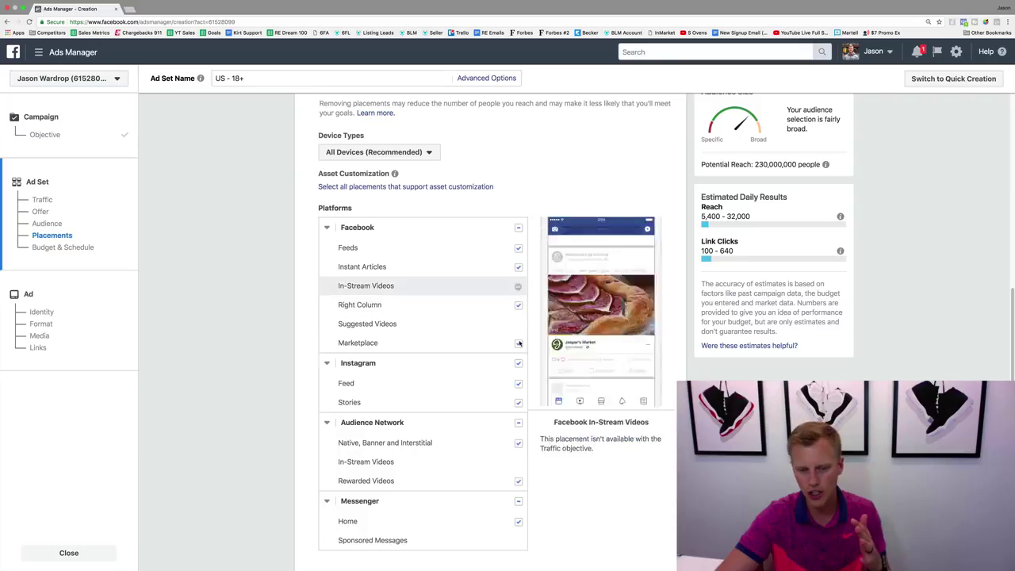
left_click(518, 501)
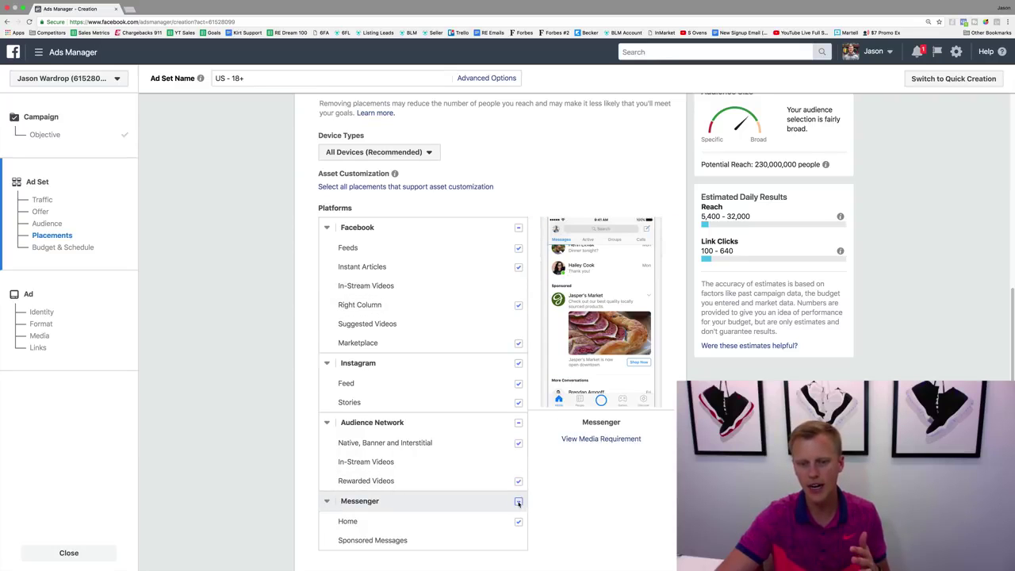
left_click(518, 422)
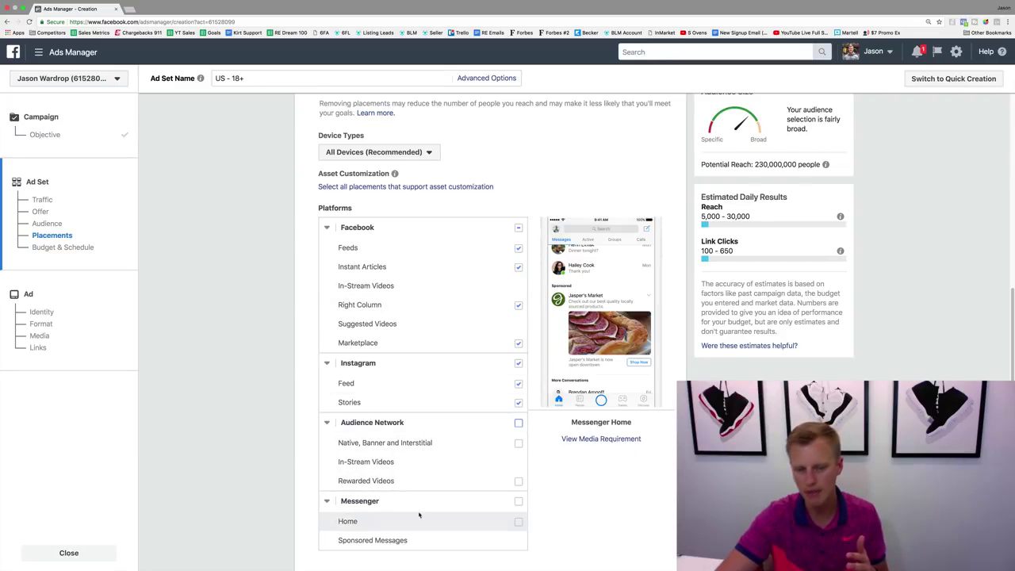
left_click(518, 363)
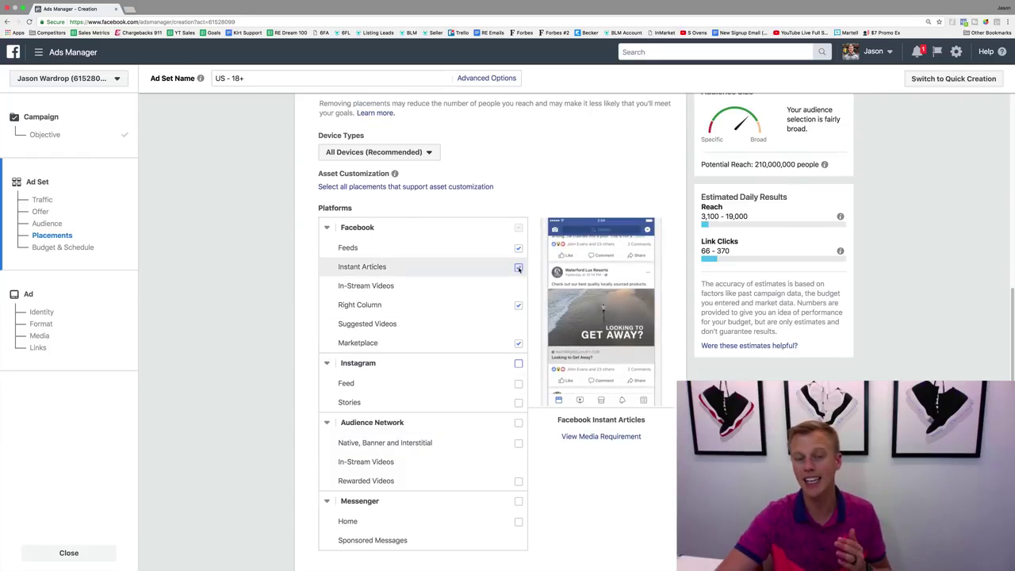
left_click(519, 268)
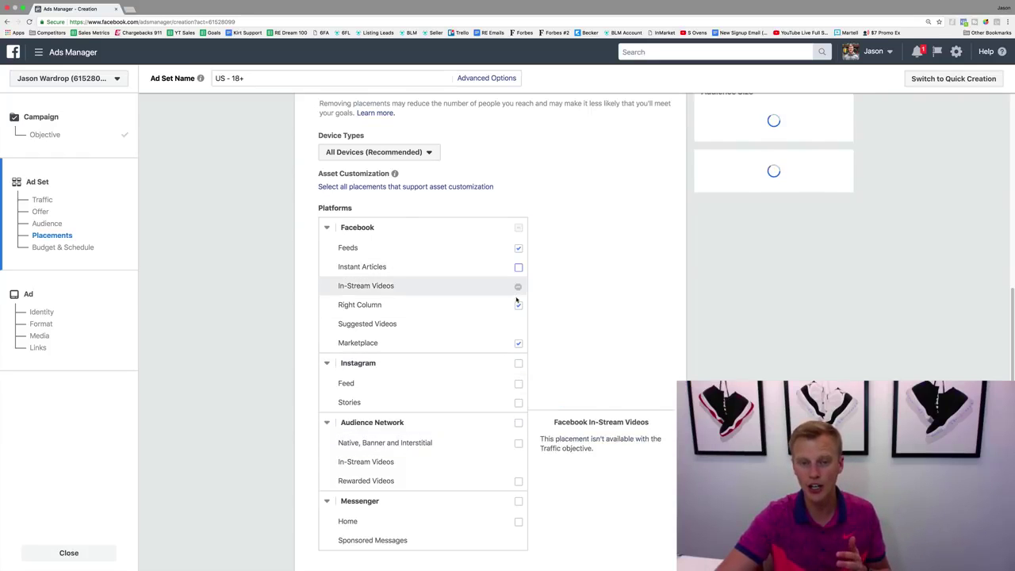
left_click(519, 343)
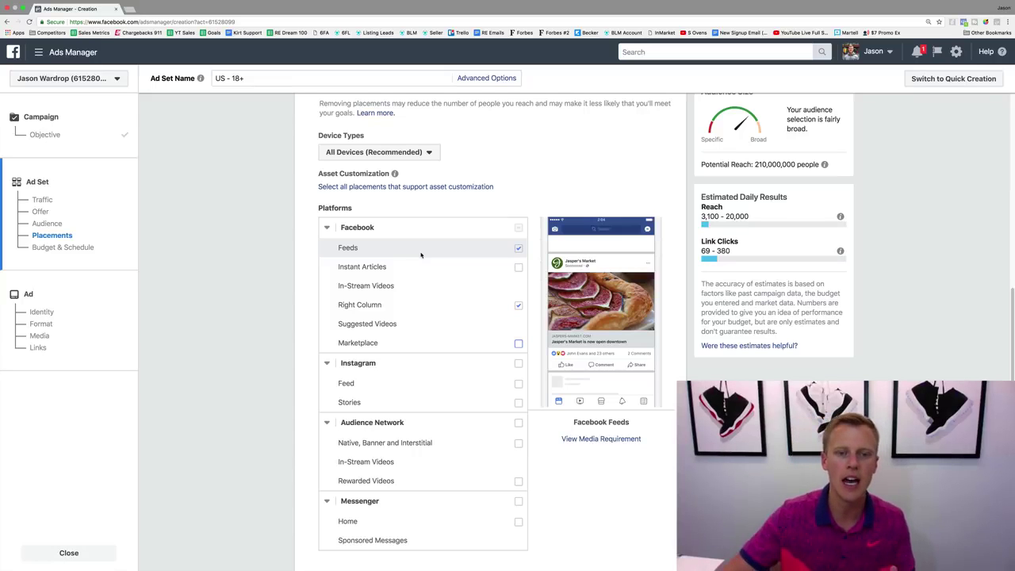
Step: Uncheck Right Column to leave only Facebook Feeds, then scroll to Budget & Schedule
left_click(518, 306)
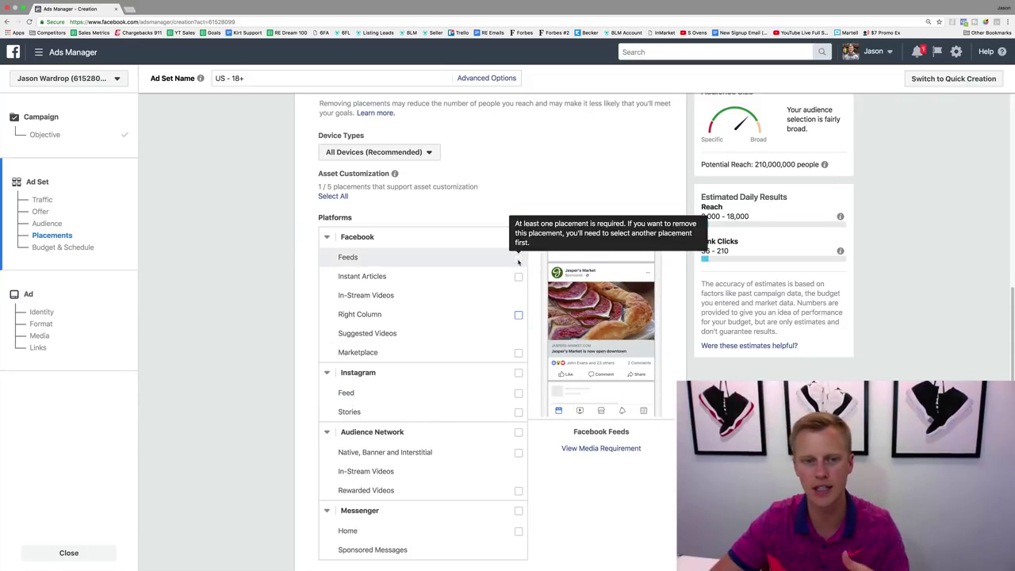
scroll(547, 262, "down", 5)
scroll(570, 263, "down", 6)
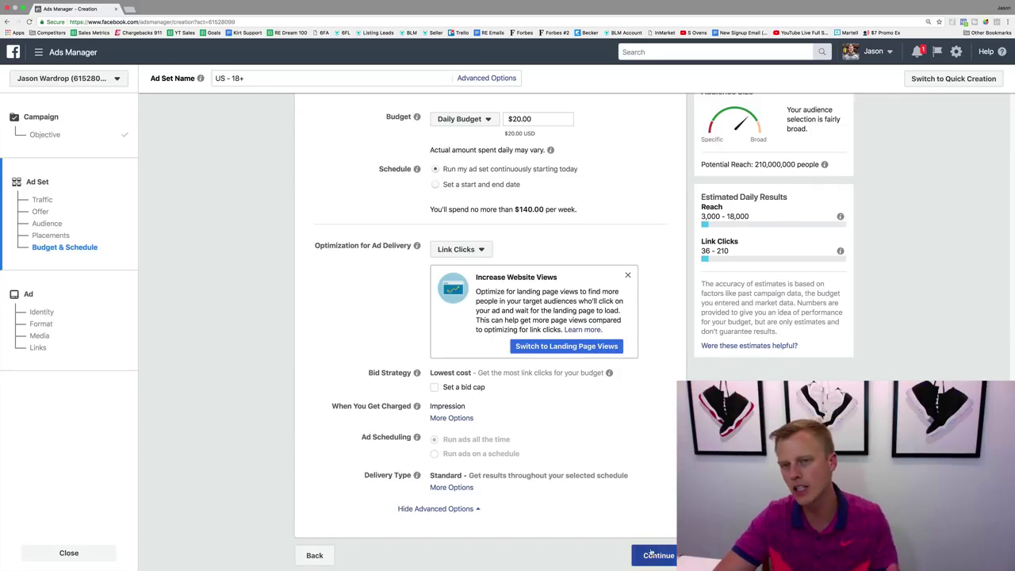
Step: Tick Instagram Feed and untick Facebook Feeds so Instagram Feed is the only placement
scroll(668, 325, "up", 5)
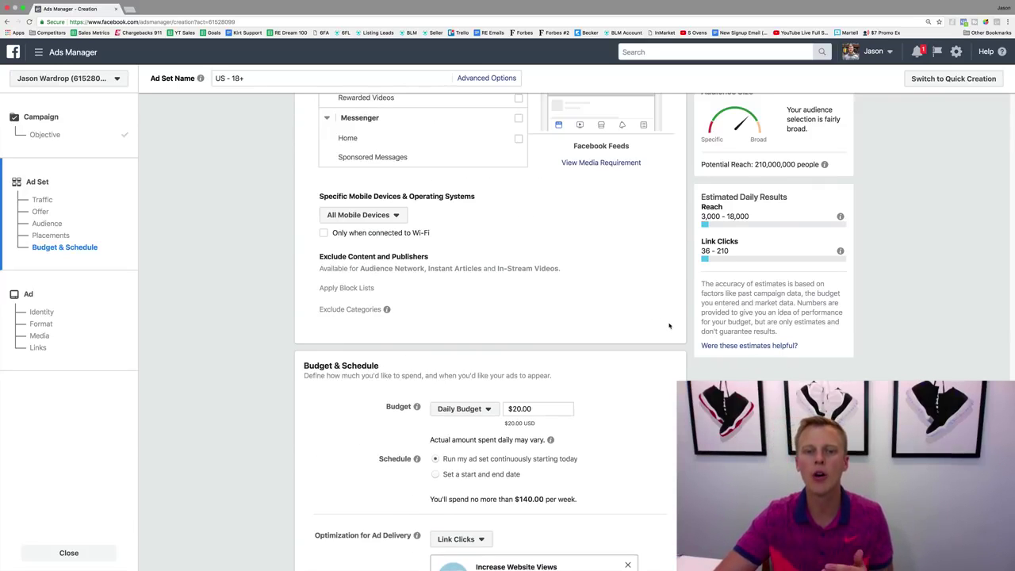
scroll(669, 325, "up", 2)
scroll(668, 328, "up", 2)
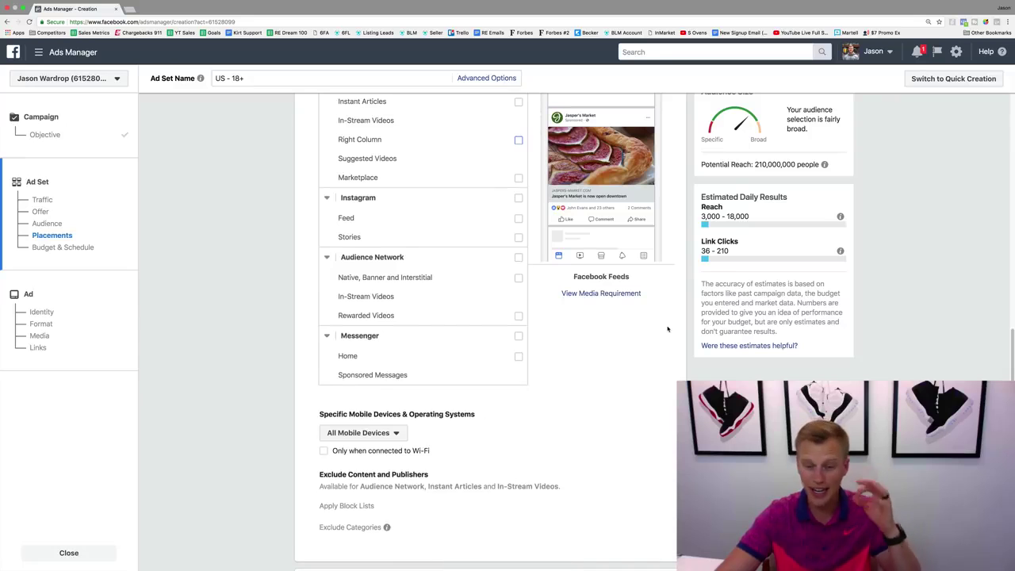
scroll(668, 328, "up", 1)
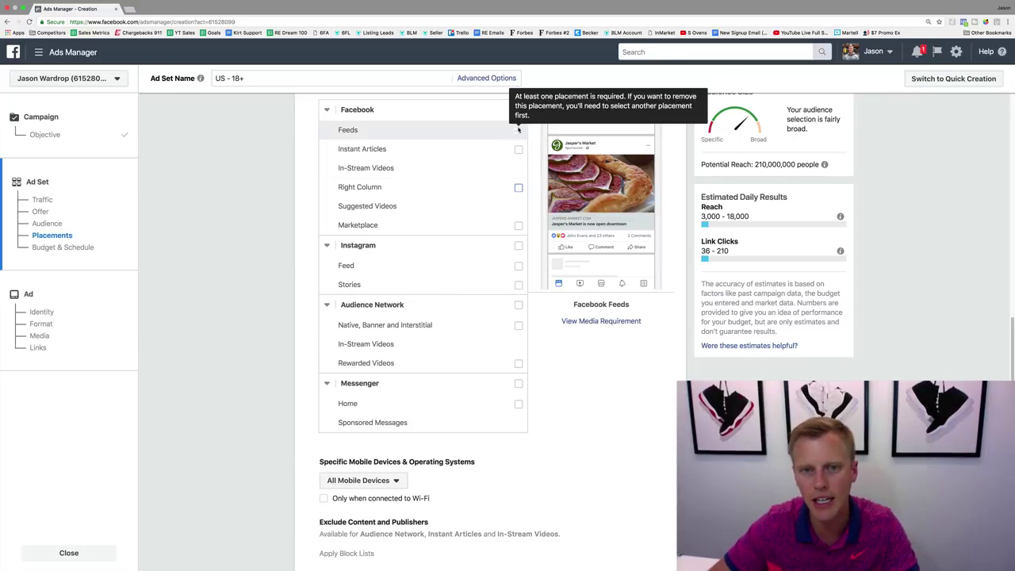
left_click(518, 266)
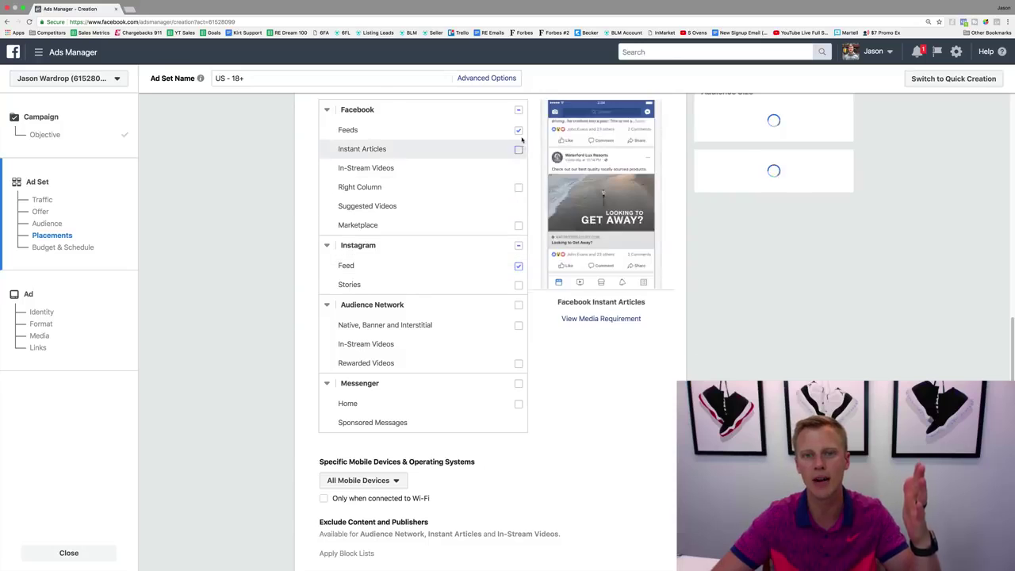
left_click(519, 130)
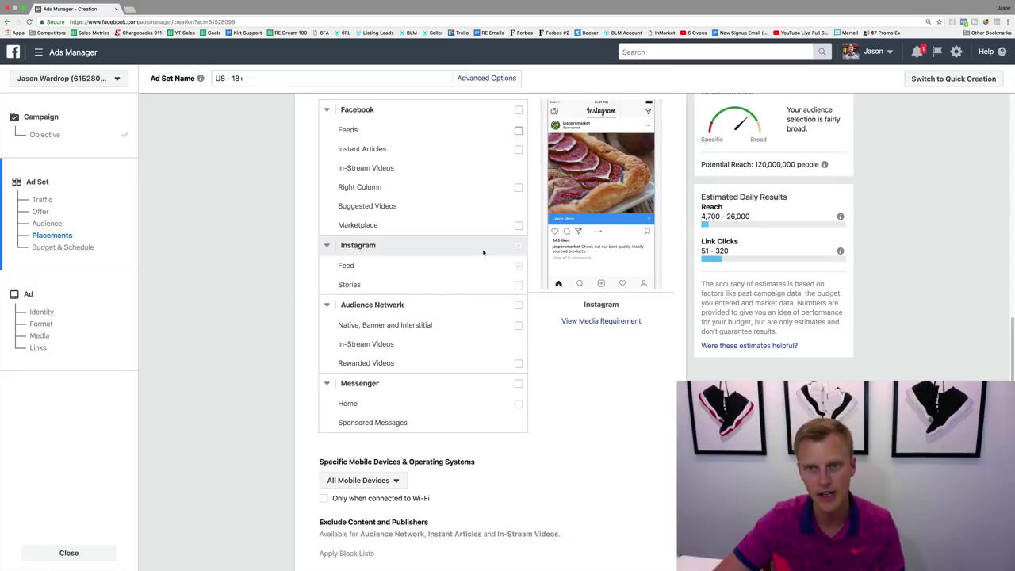
Step: Re-tick Facebook Feeds and untick Instagram Feed, restoring Facebook Feeds as sole placement
scroll(482, 252, "up", 1)
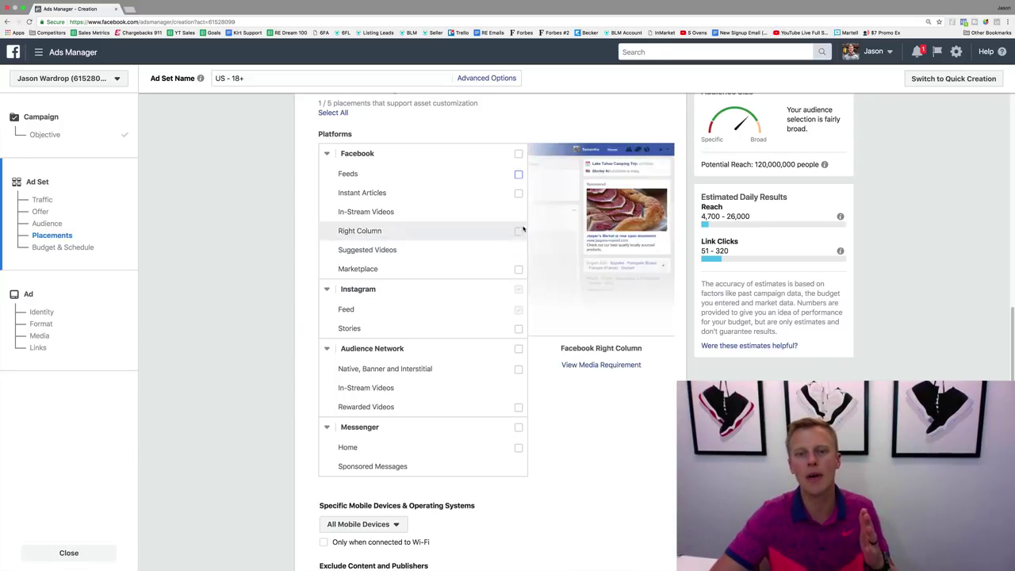
left_click(519, 175)
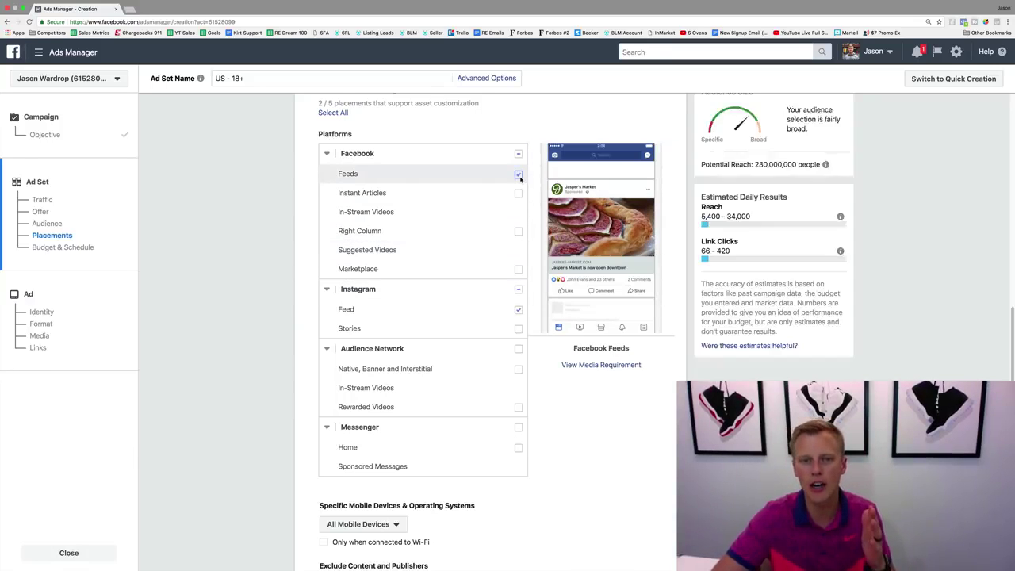
left_click(518, 290)
scroll(476, 252, "up", 1)
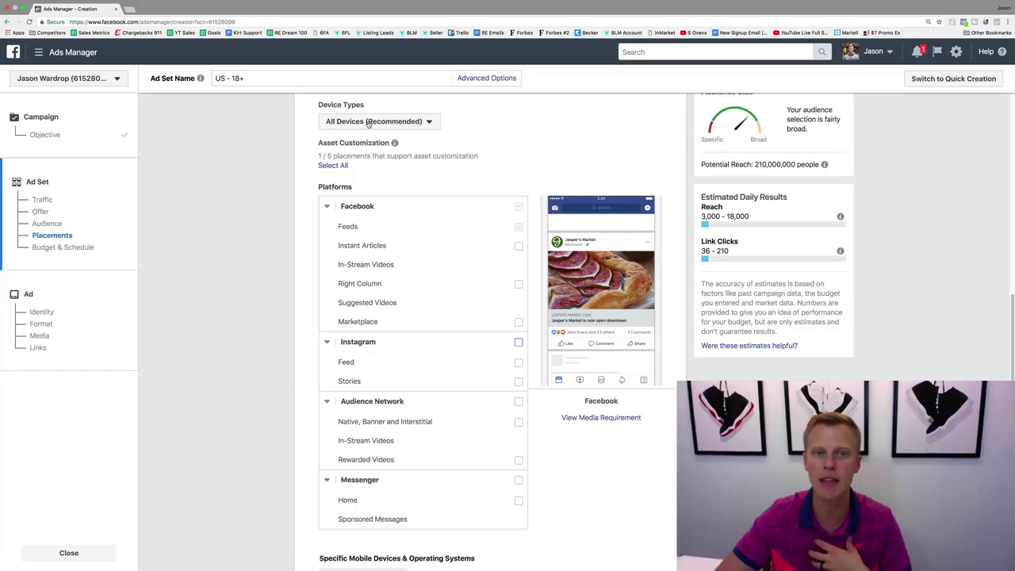
Step: Set Device Types to Mobile Only and untick every placement except Facebook Feeds
left_click(368, 122)
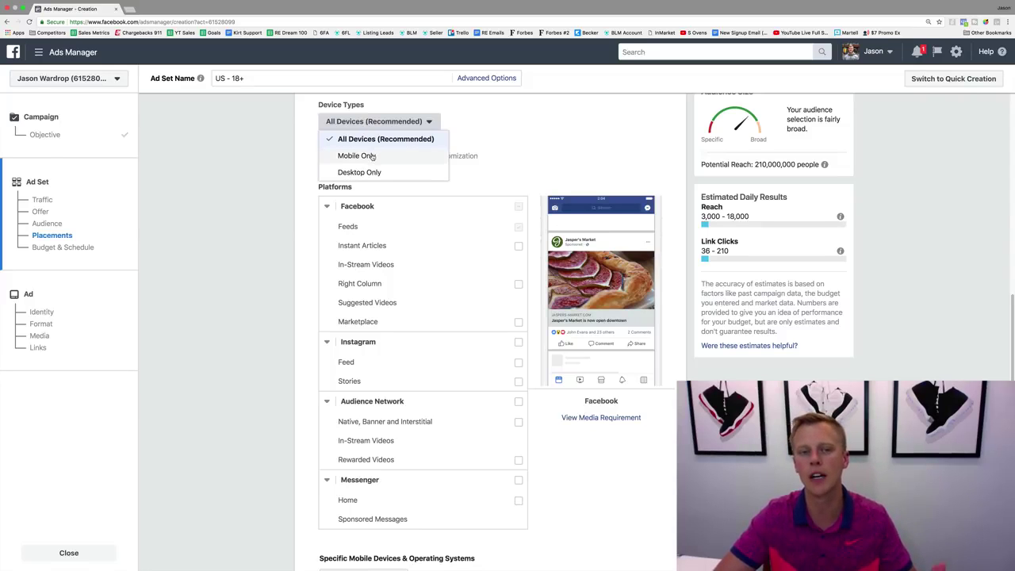
left_click(372, 155)
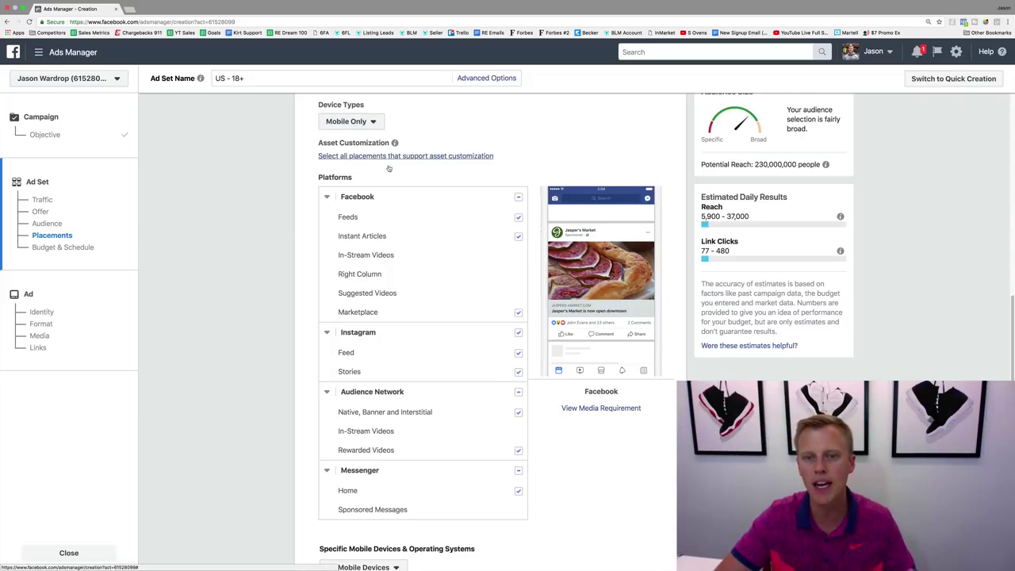
left_click(518, 237)
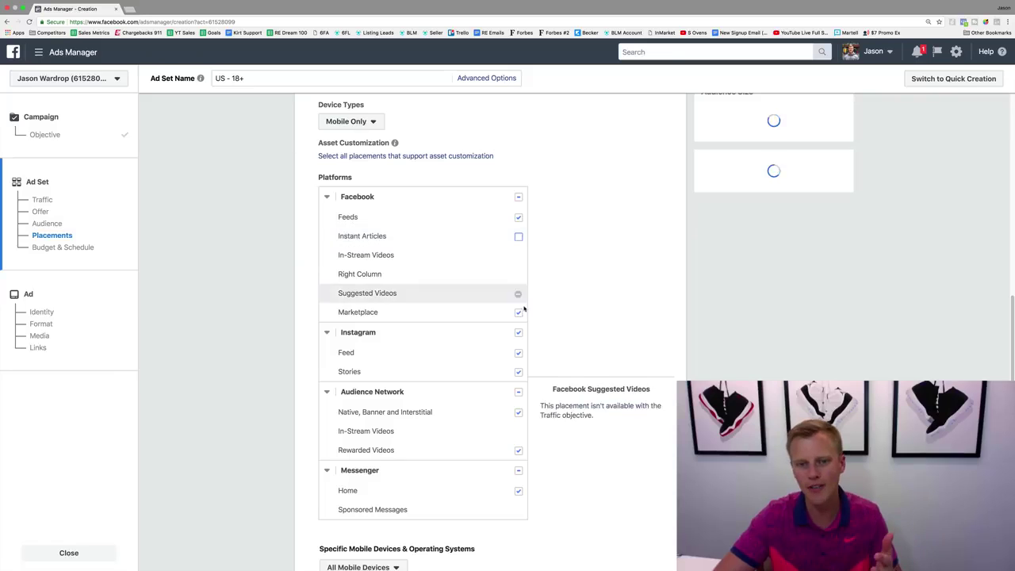
left_click(518, 313)
left_click(519, 333)
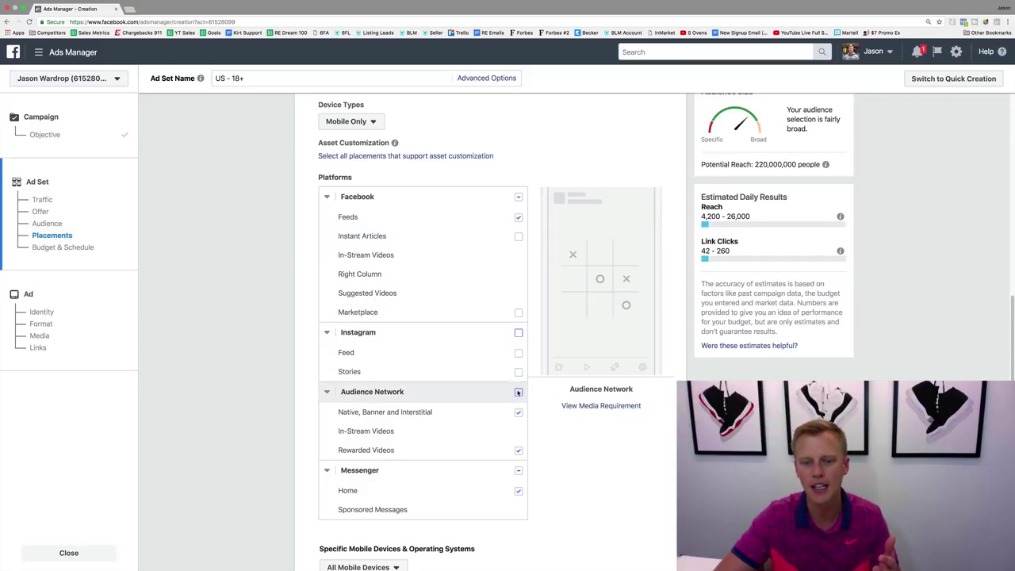
left_click(518, 392)
left_click(519, 470)
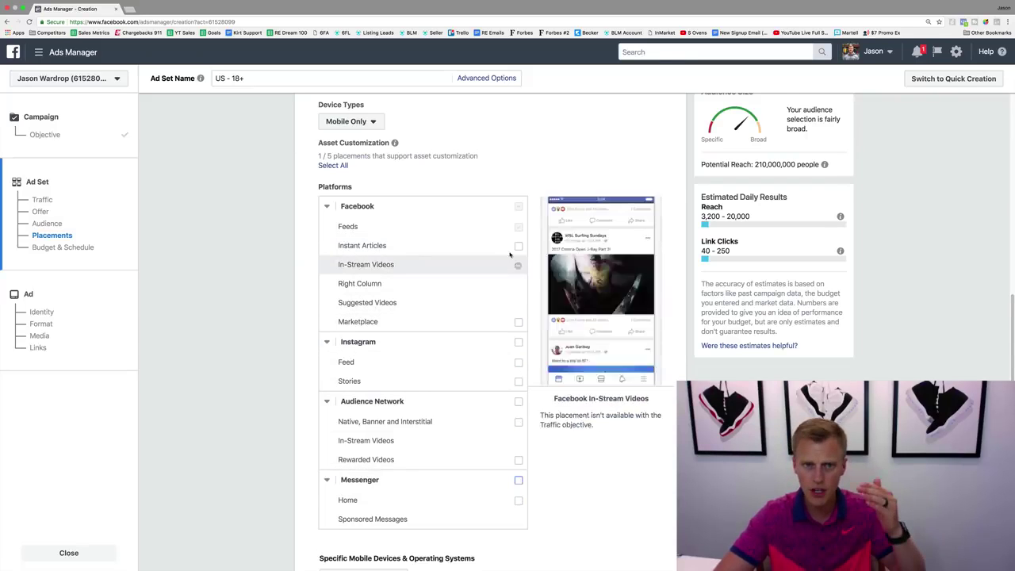
mouse_move(518, 226)
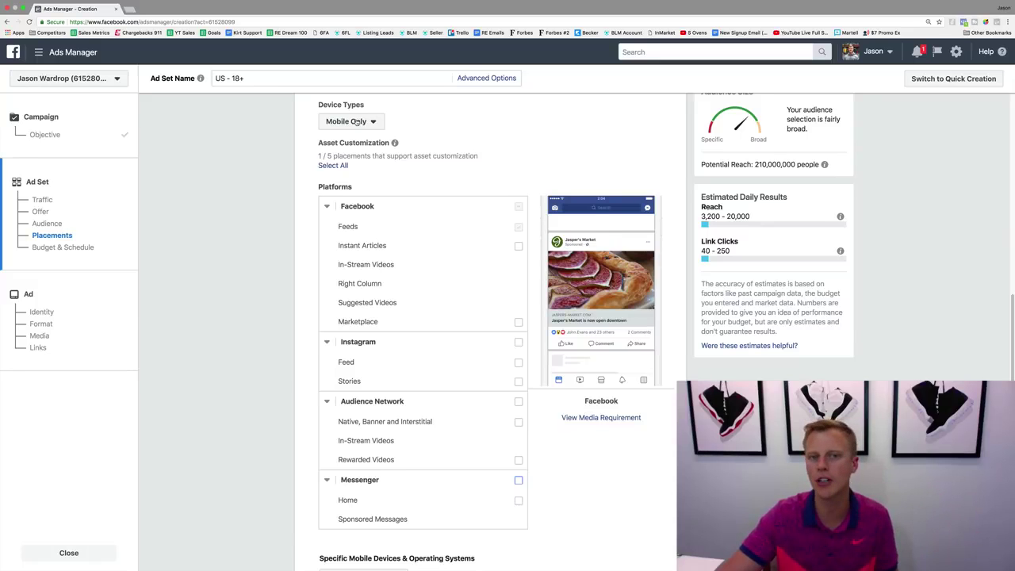
Step: Set Device Types back to All Devices (Recommended)
left_click(359, 121)
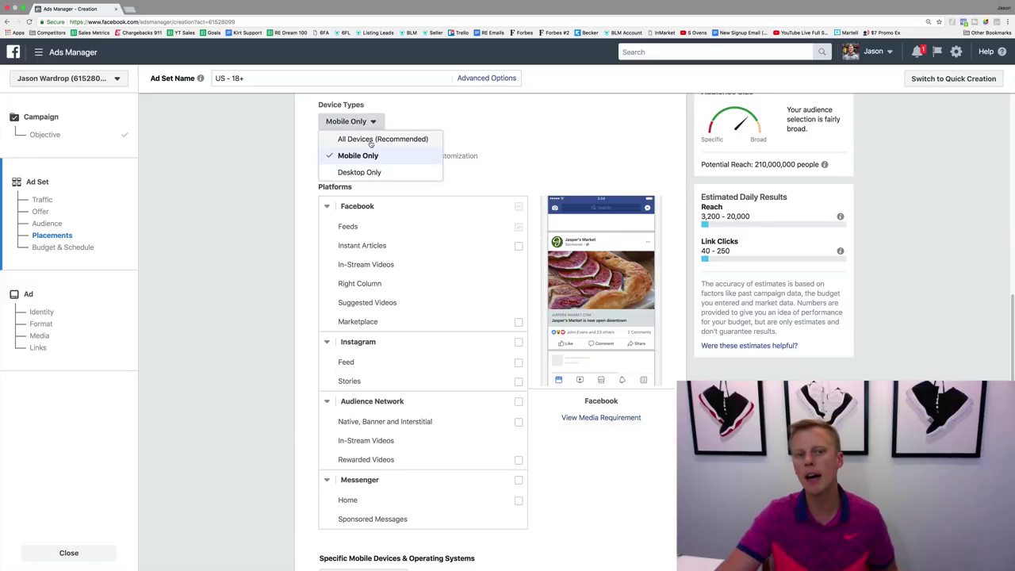
left_click(371, 140)
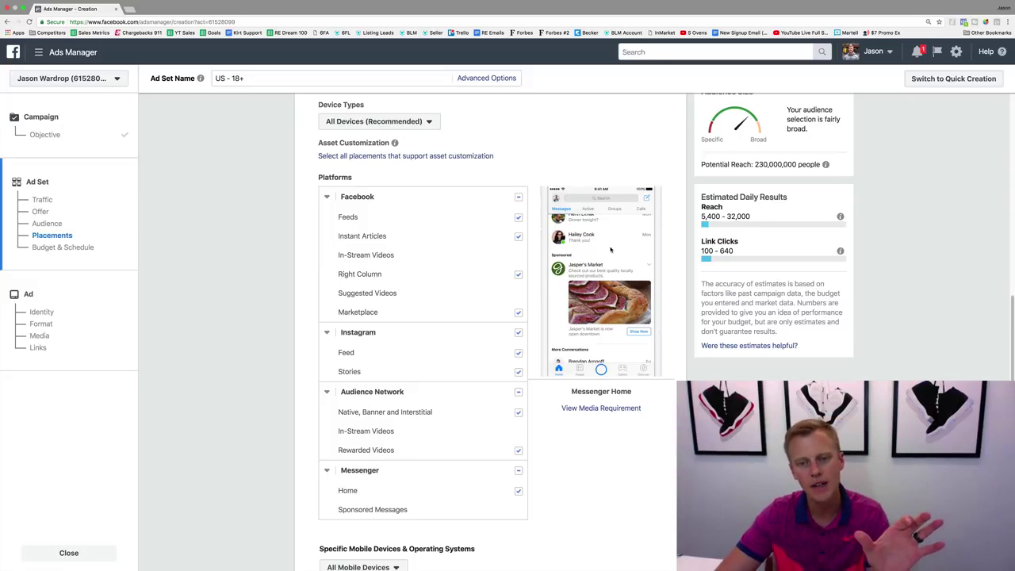
scroll(646, 460, "down", 3)
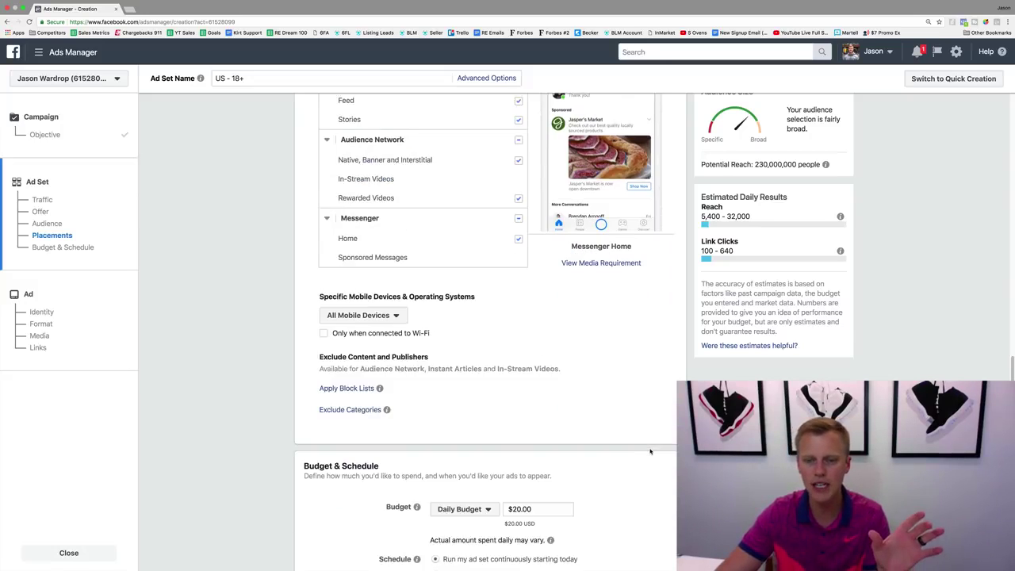
scroll(650, 451, "down", 5)
scroll(654, 454, "up", 4)
scroll(654, 453, "up", 1)
scroll(654, 452, "up", 1)
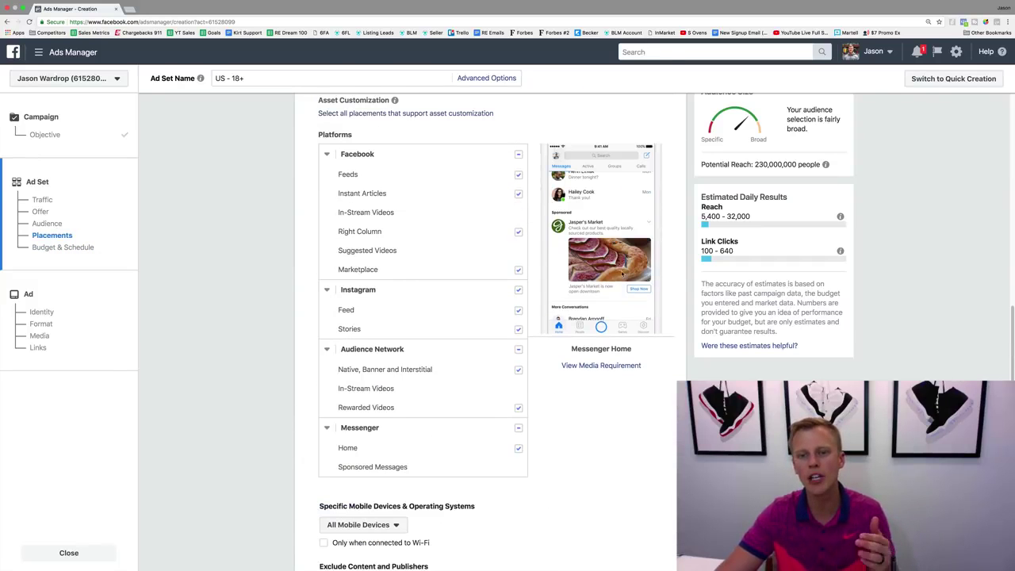